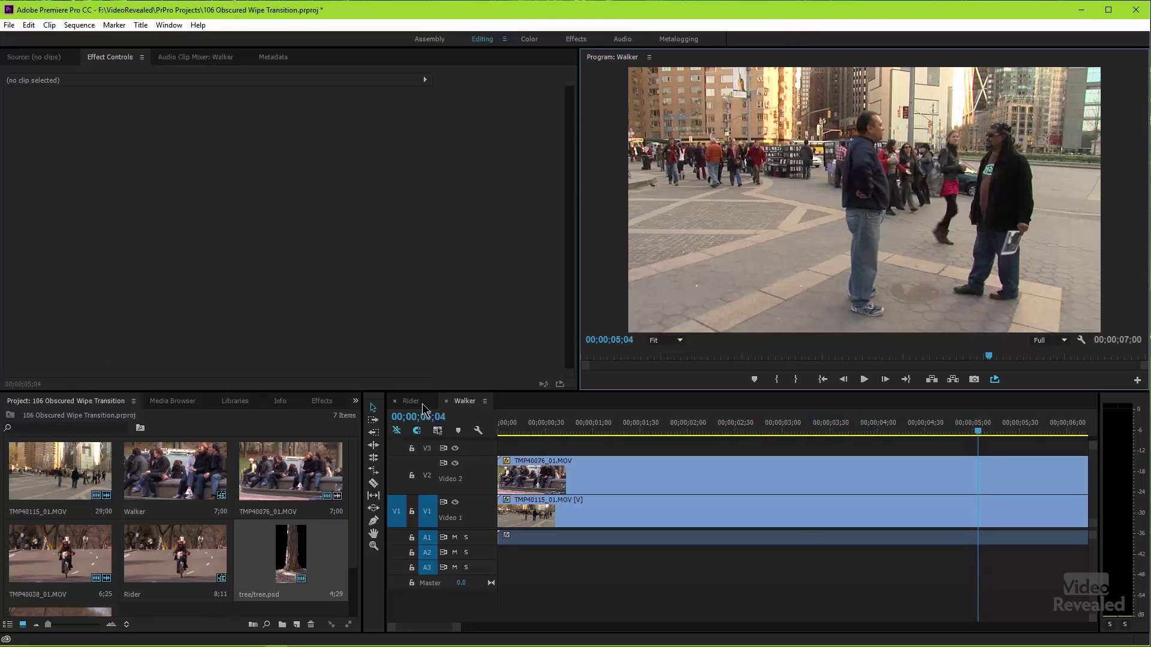
Preview the Rider sequence, then scrub the fitted Walker sequence to where the walker passes
left_click(423, 405)
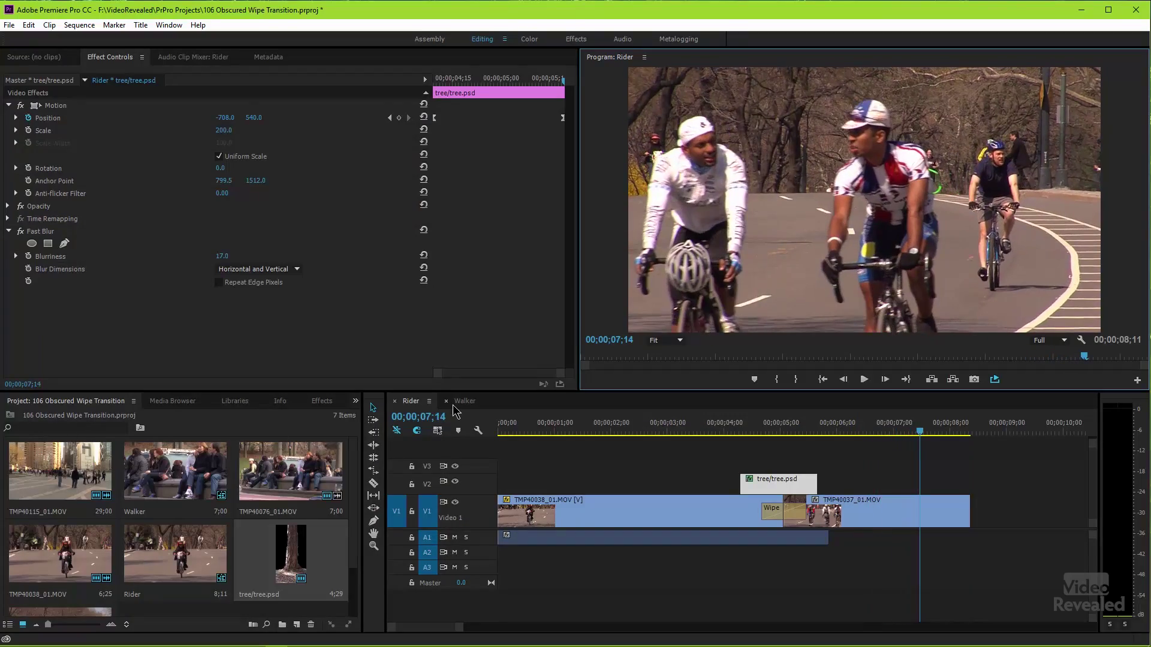
left_click(459, 404)
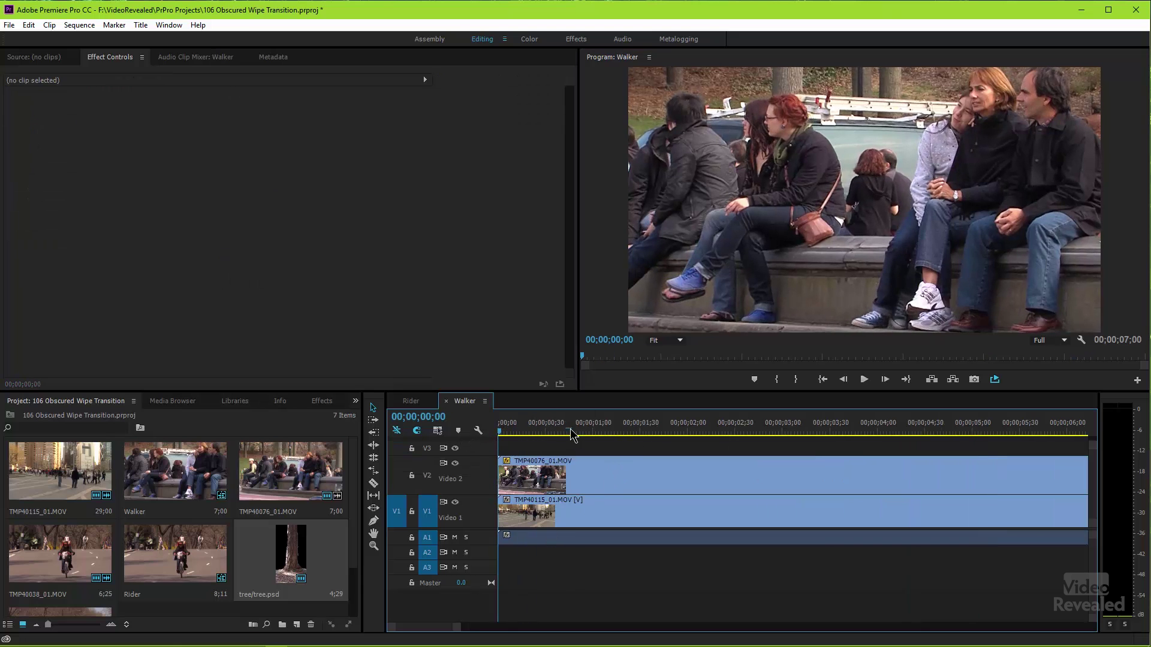
left_click_drag(572, 436, 703, 437)
key("minus")
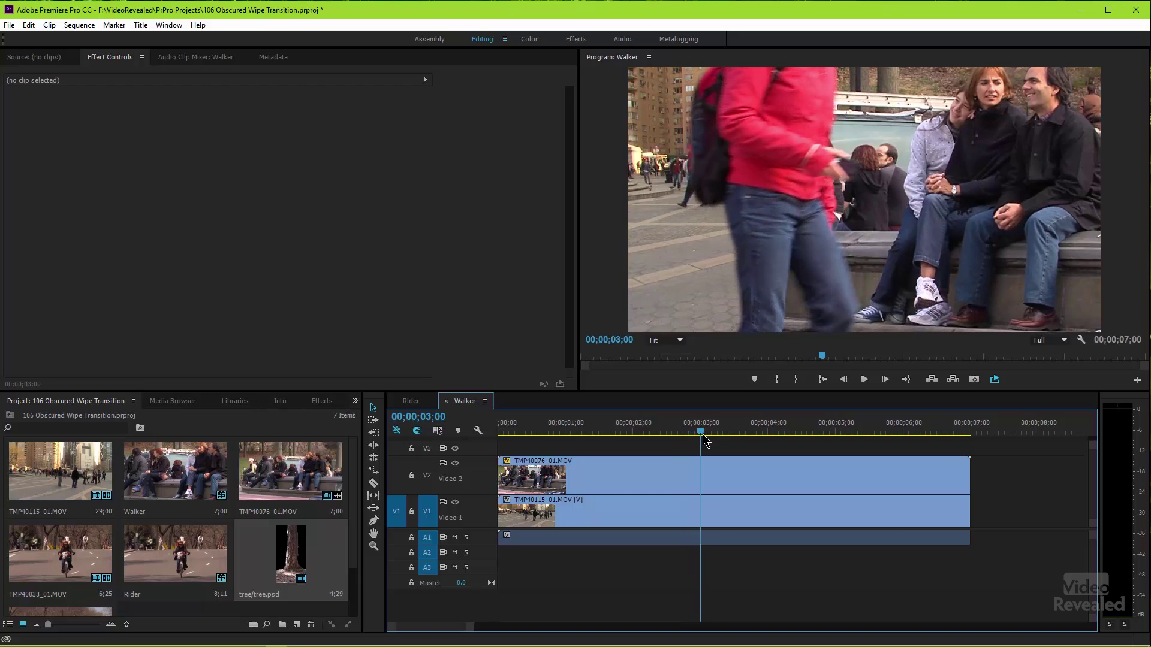
mouse_move(706, 439)
left_mouse_down()
mouse_move(746, 442)
mouse_move(726, 440)
left_mouse_up()
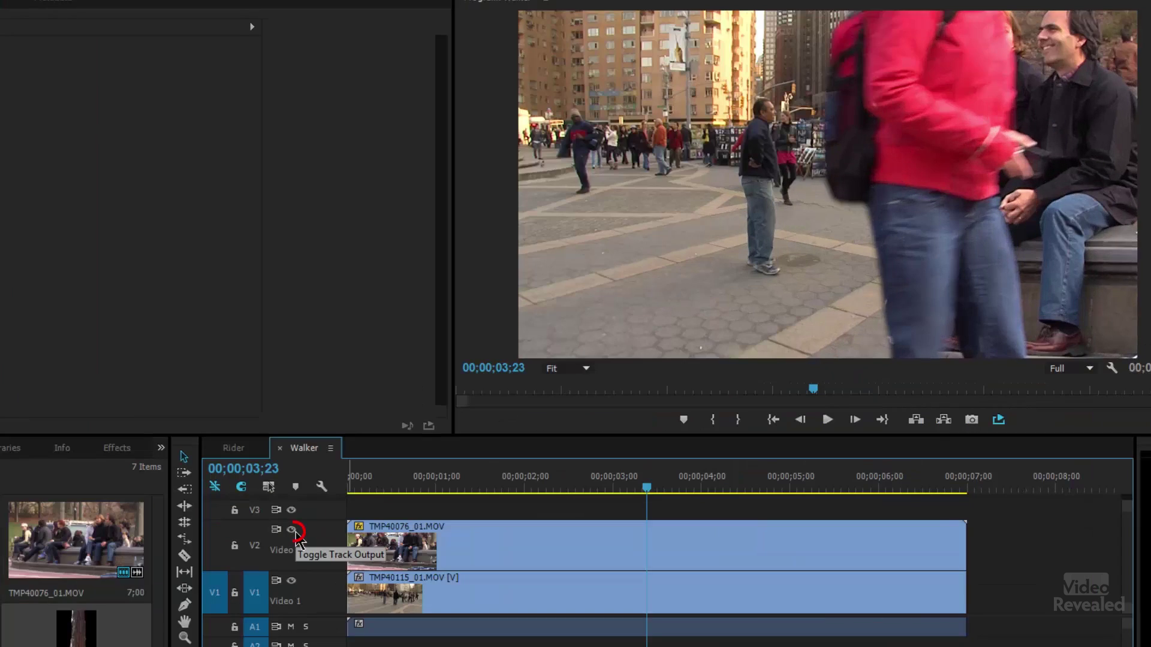
Check the lower clip with Video 2 hidden, then restore V2 and load TMP40076_01.MOV's effect settings
left_click(292, 530)
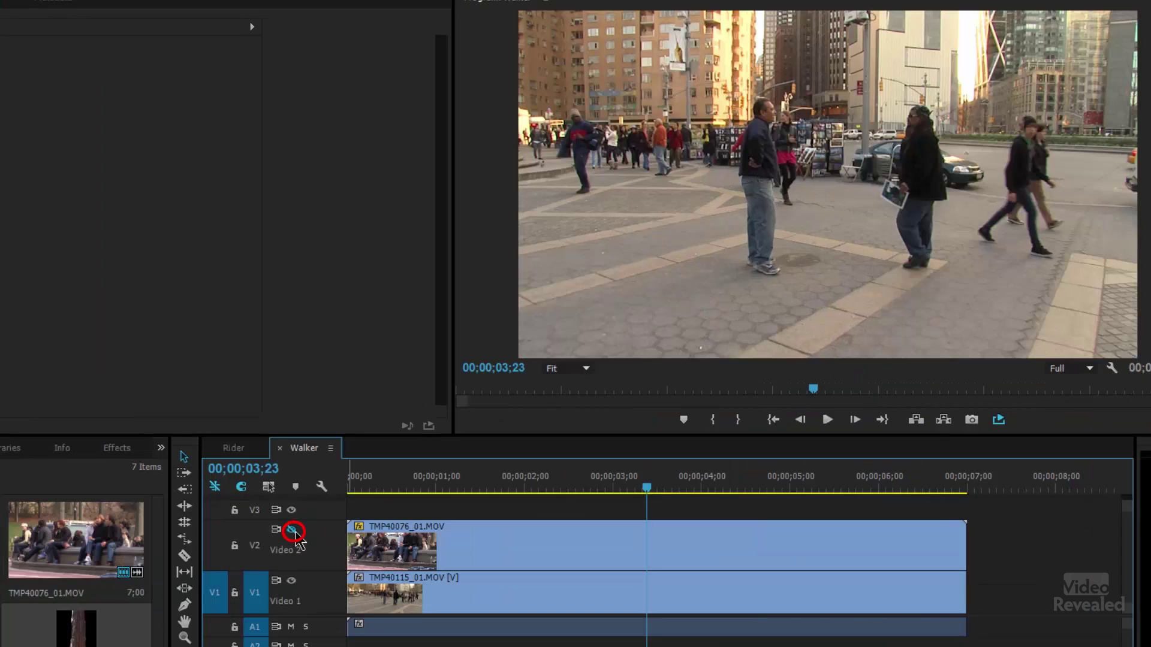
left_click_drag(550, 491, 420, 489)
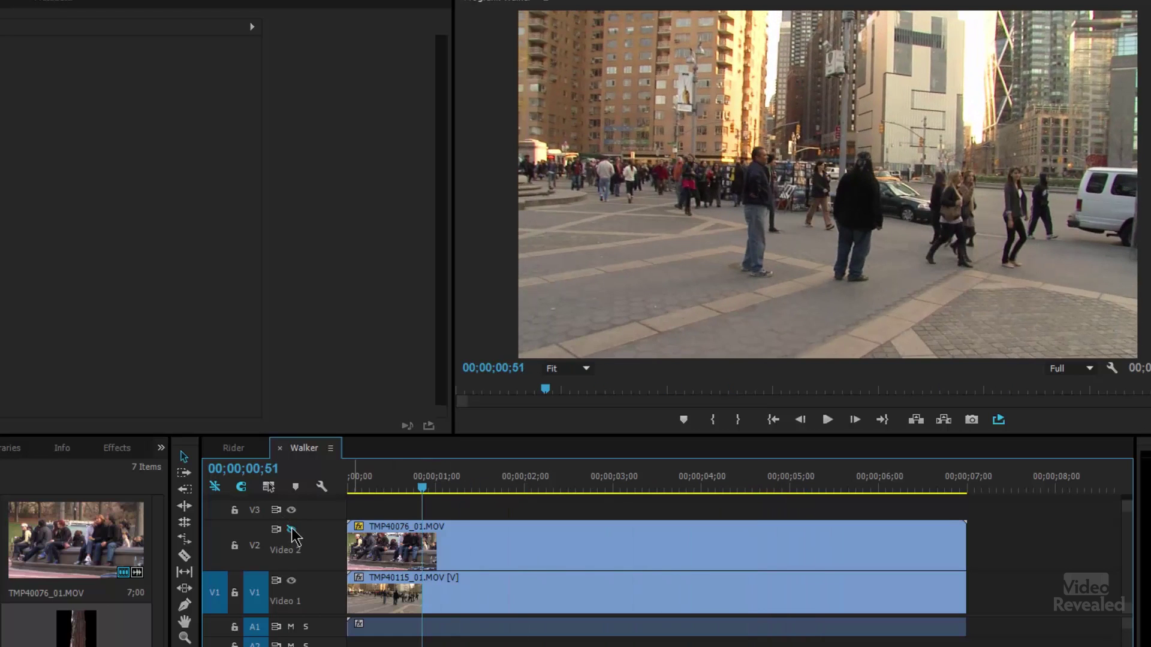
left_click(292, 530)
left_click(483, 543)
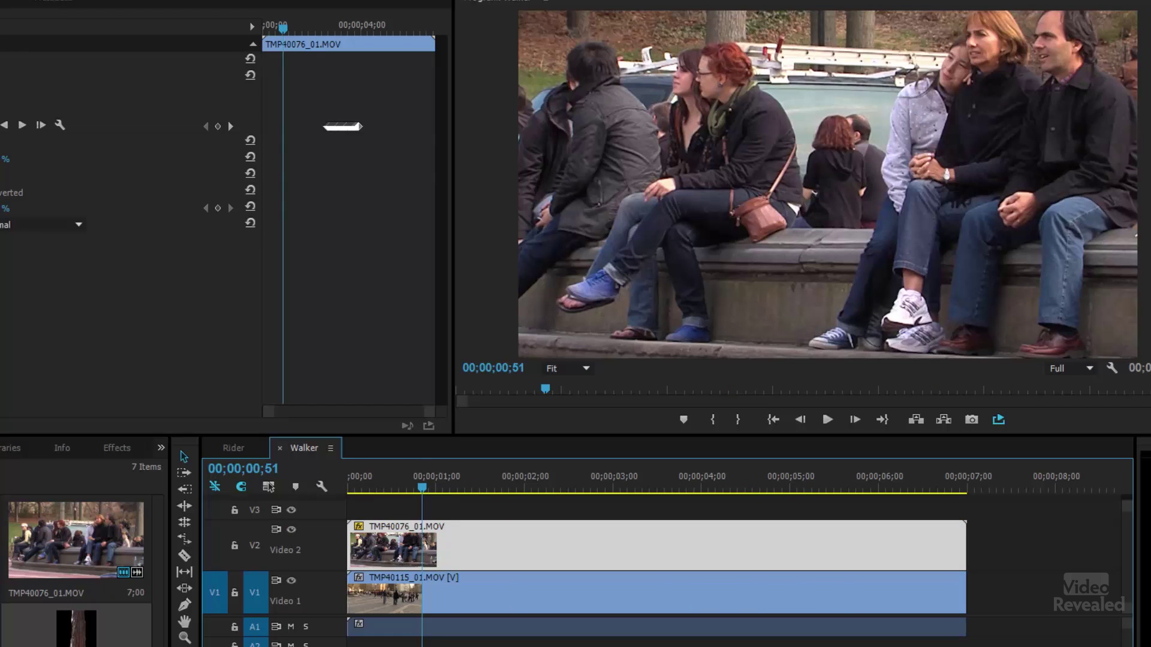
key("shift+5")
left_click_drag(435, 488, 635, 507)
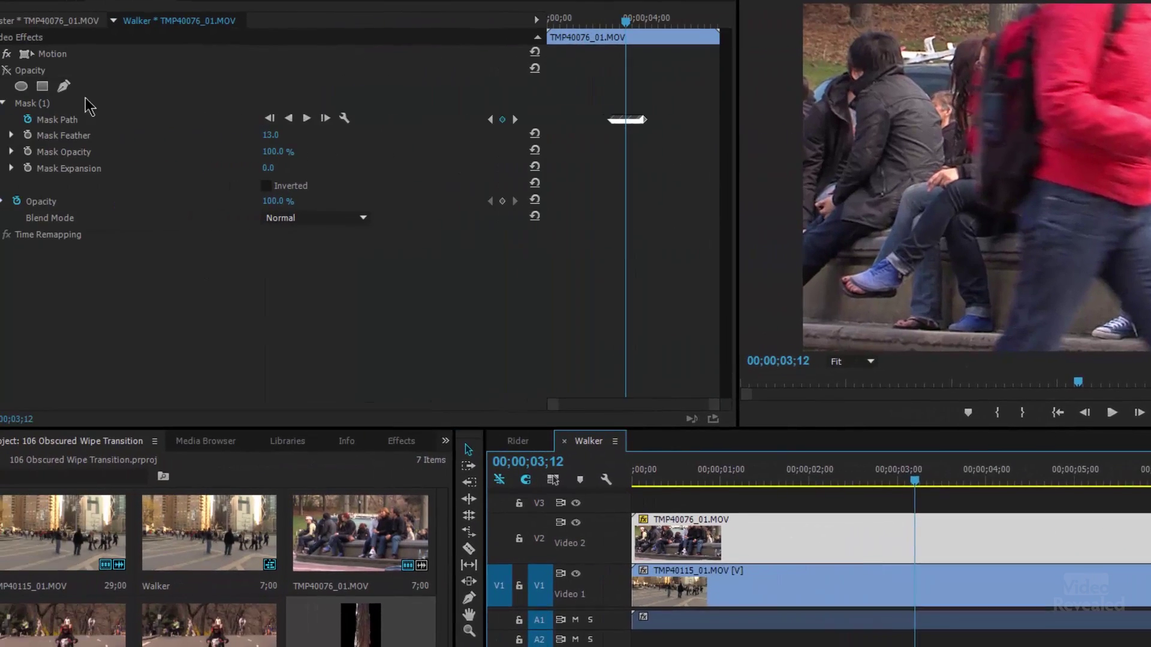
Reveal Mask (1) under Opacity and scrub to check its outline traces the walker's back
left_click(10, 70)
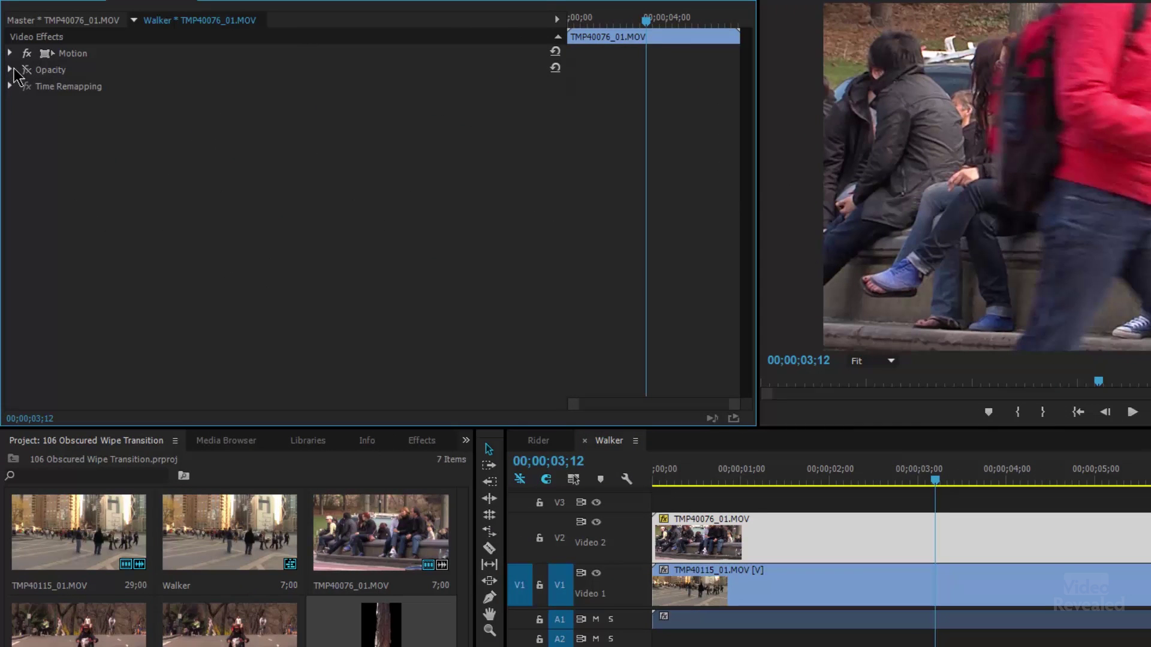
left_click(11, 70)
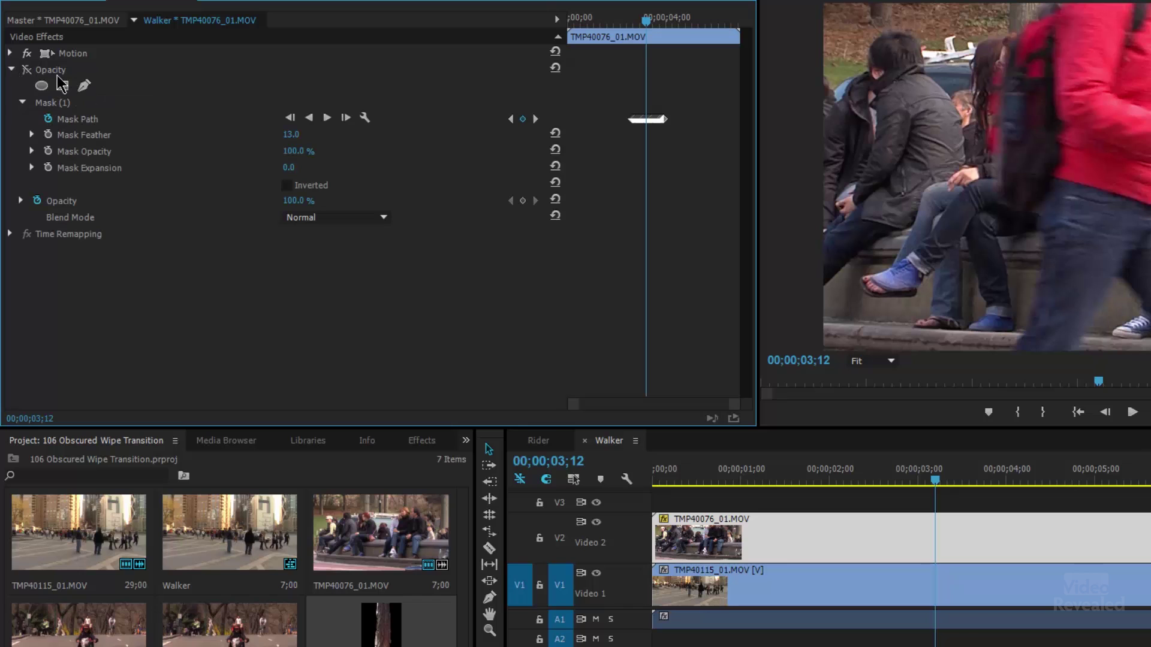
left_click(55, 103)
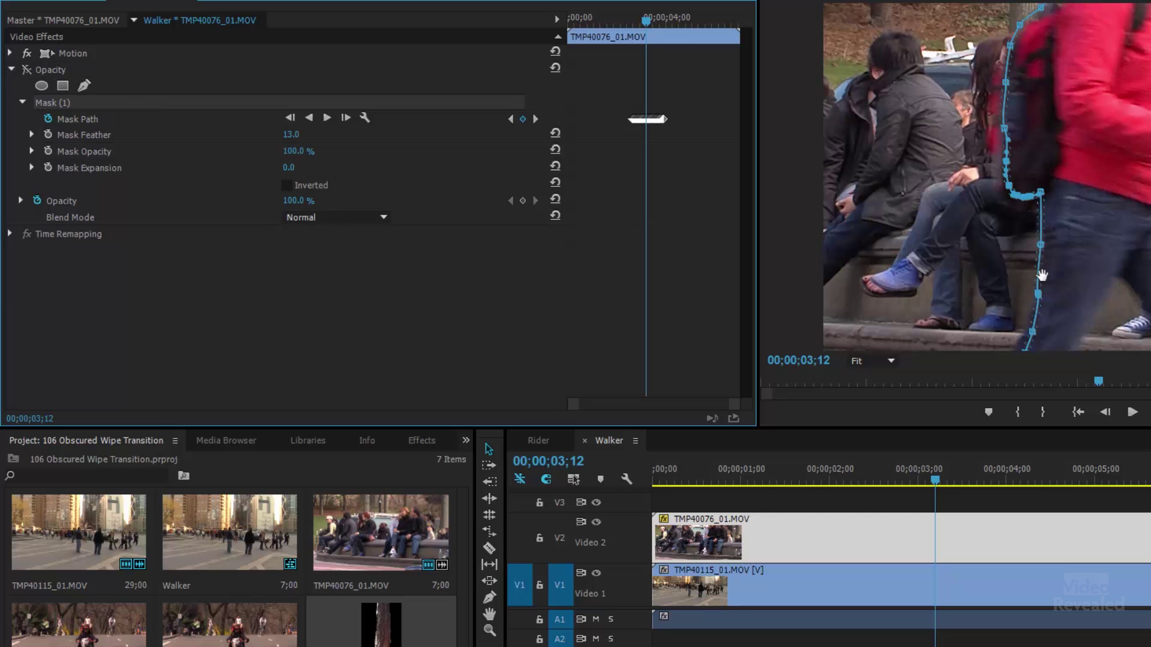
mouse_move(936, 495)
left_mouse_down()
mouse_move(900, 490)
mouse_move(930, 496)
left_mouse_up()
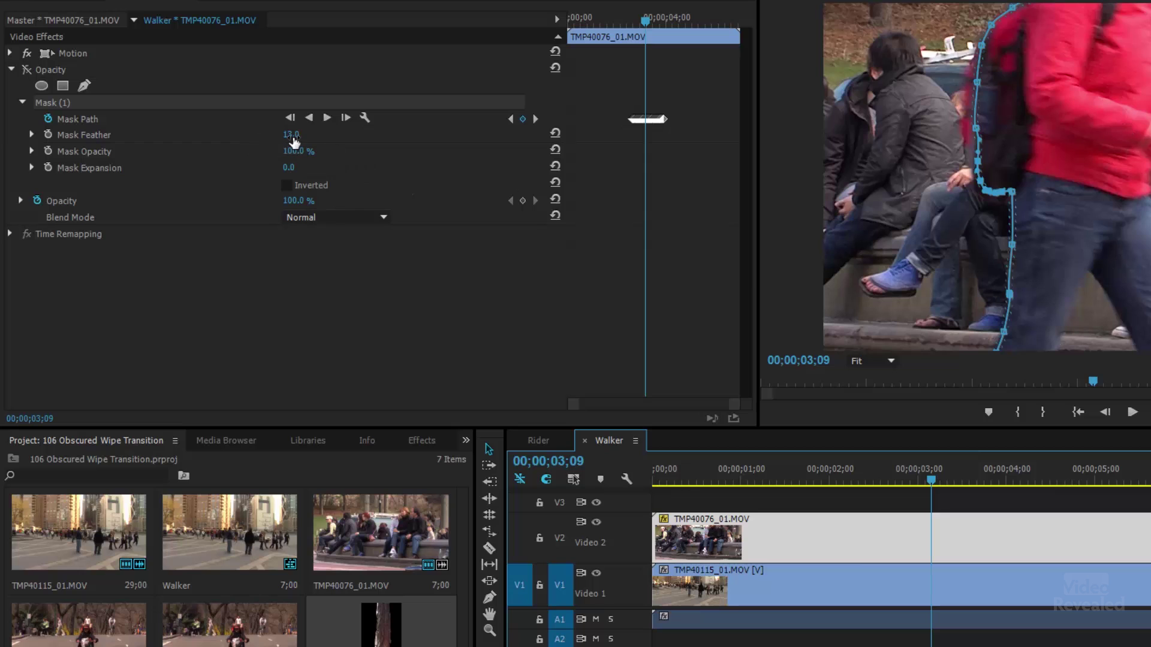
left_click(294, 140)
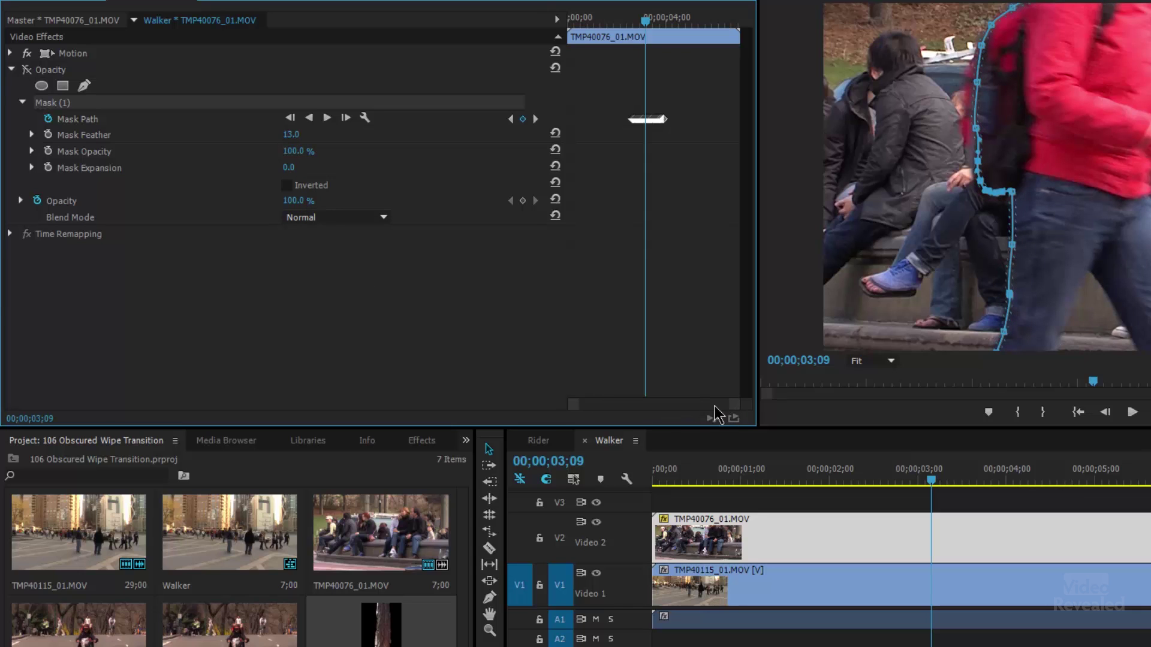
Zoom the Effect Controls ruler in around three seconds and step back through the mask path keyframes
left_click_drag(729, 405, 676, 397)
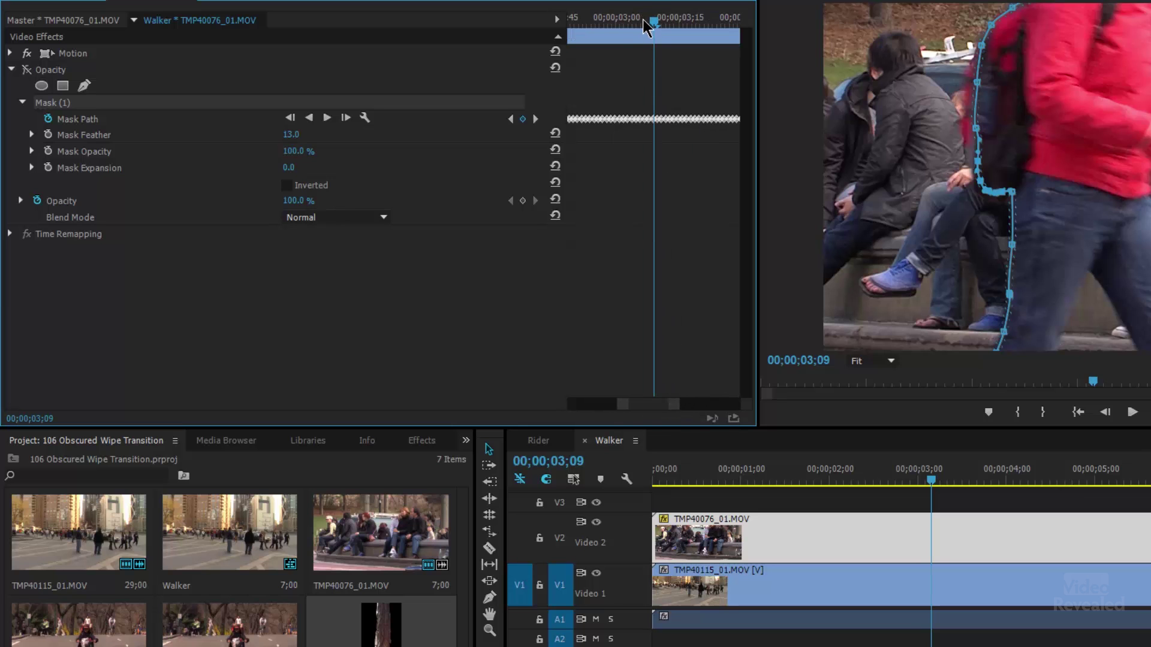
left_click_drag(644, 27, 659, 63)
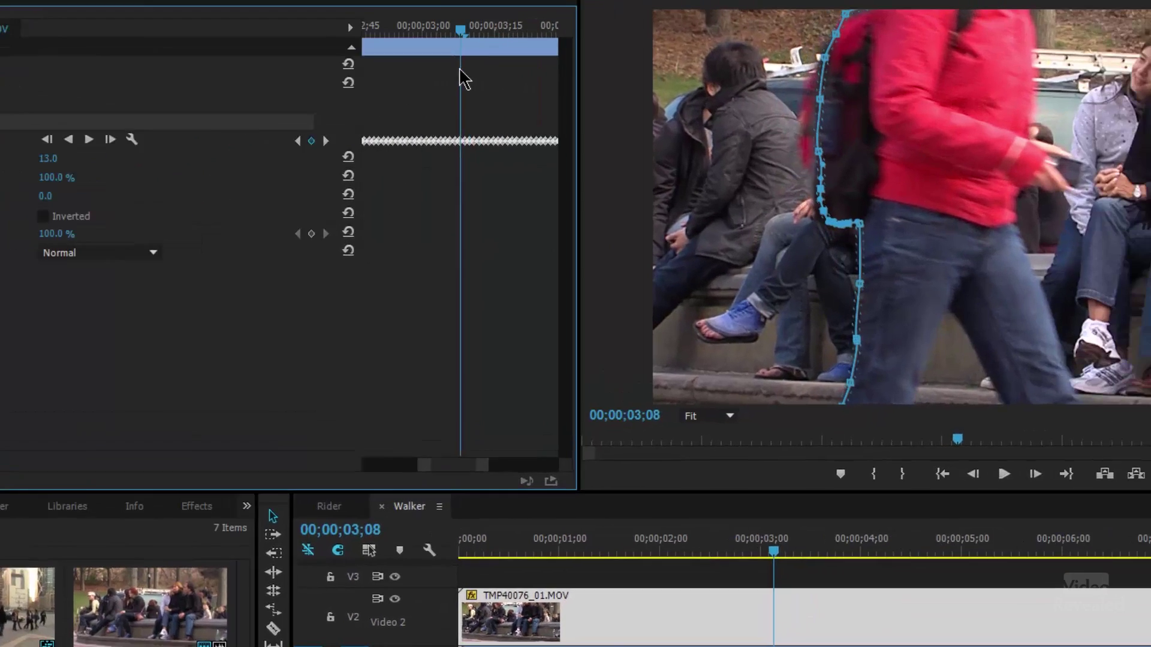
left_click(695, 417)
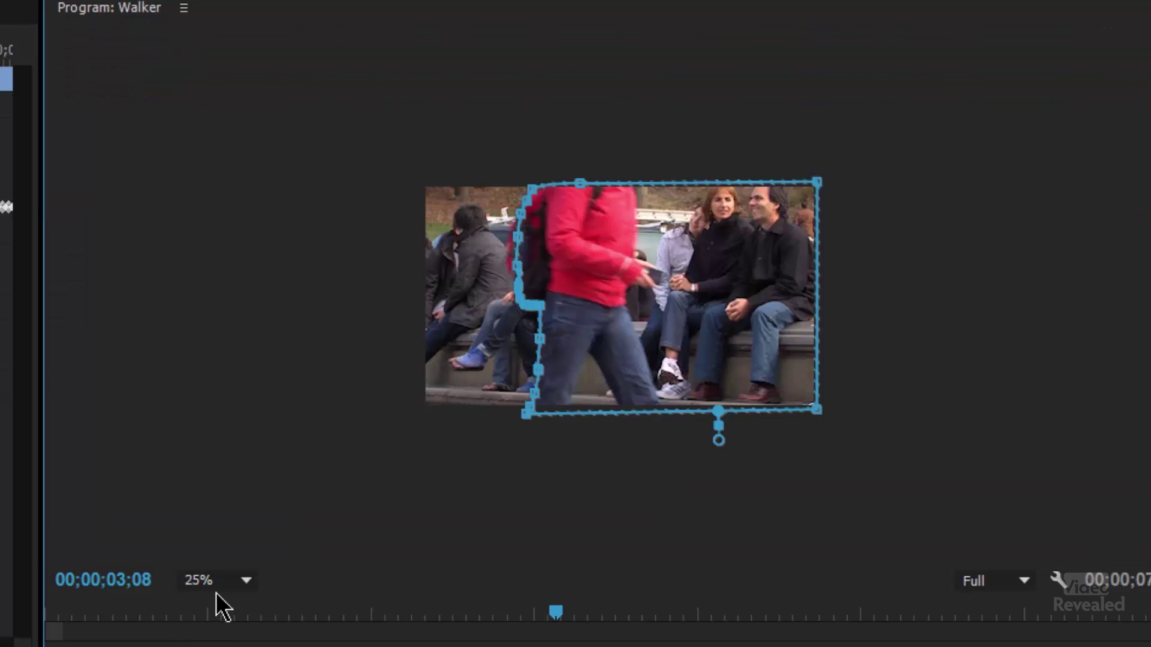
View the full mask at 50% and 25% monitor zoom, deselect Mask (1), and return to 02;31
left_click(217, 594)
left_click(198, 645)
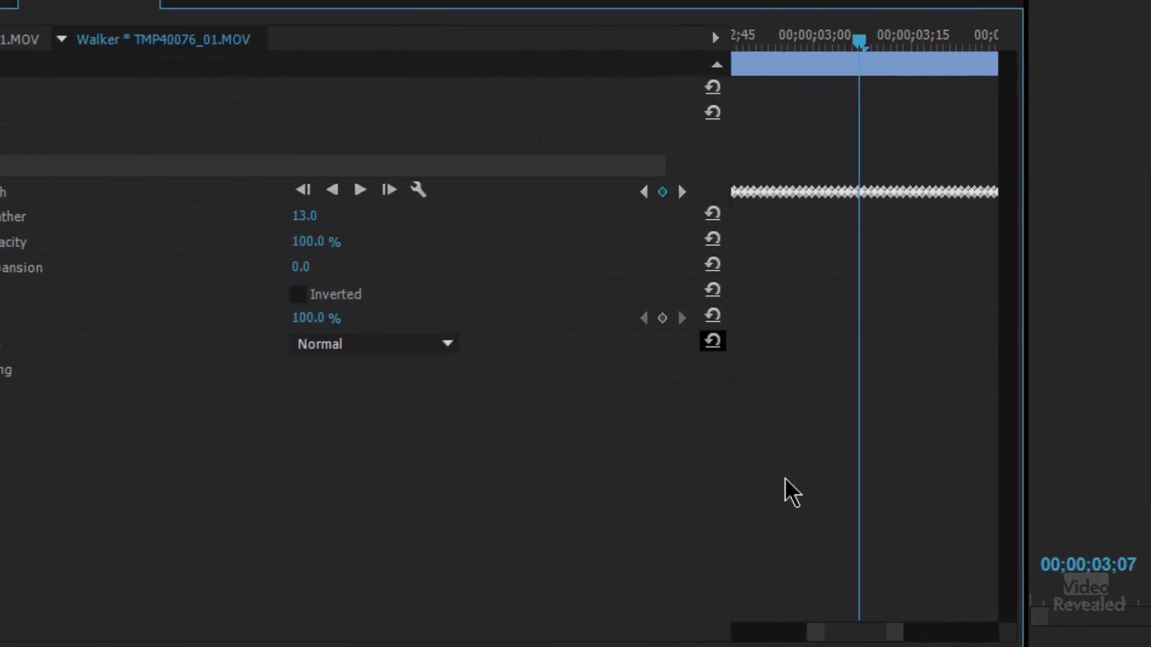
left_click(992, 614)
mouse_move(1000, 634)
left_mouse_down()
mouse_move(948, 627)
mouse_move(987, 645)
left_mouse_up()
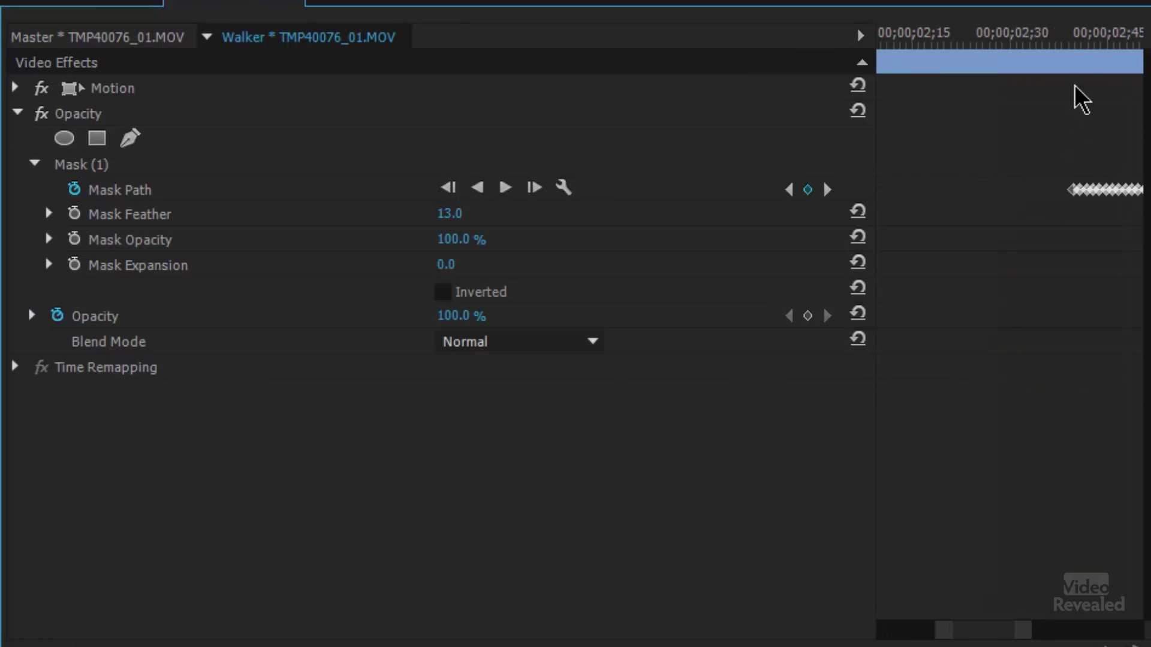
left_click(1056, 34)
Jump to the first Mask Path keyframe and show the walker's mask outline
left_click(828, 191)
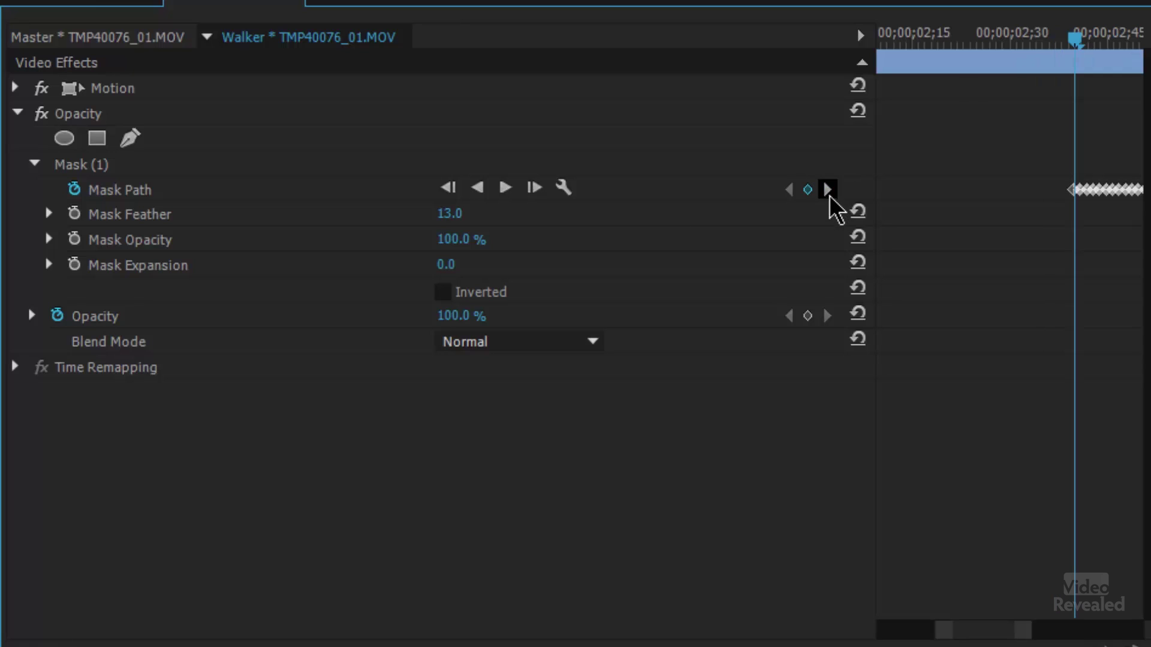
left_click(75, 192)
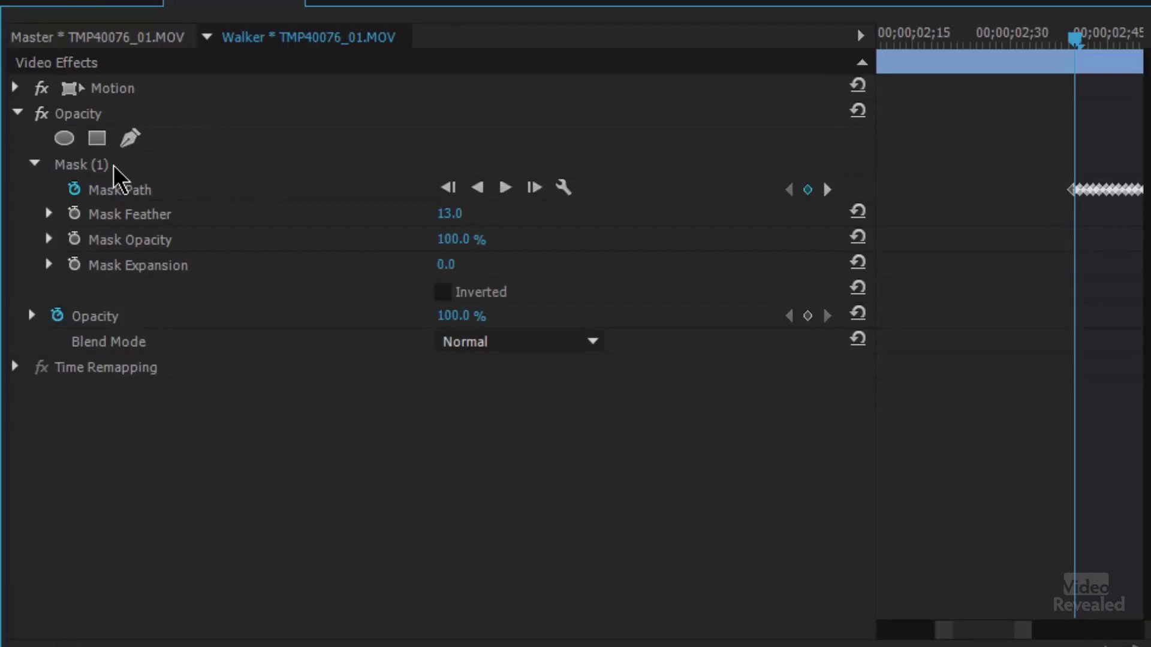
left_click(114, 167)
Select Mask (1) again and scrub back and forth to confirm the mask tracks the walker
left_click(109, 116)
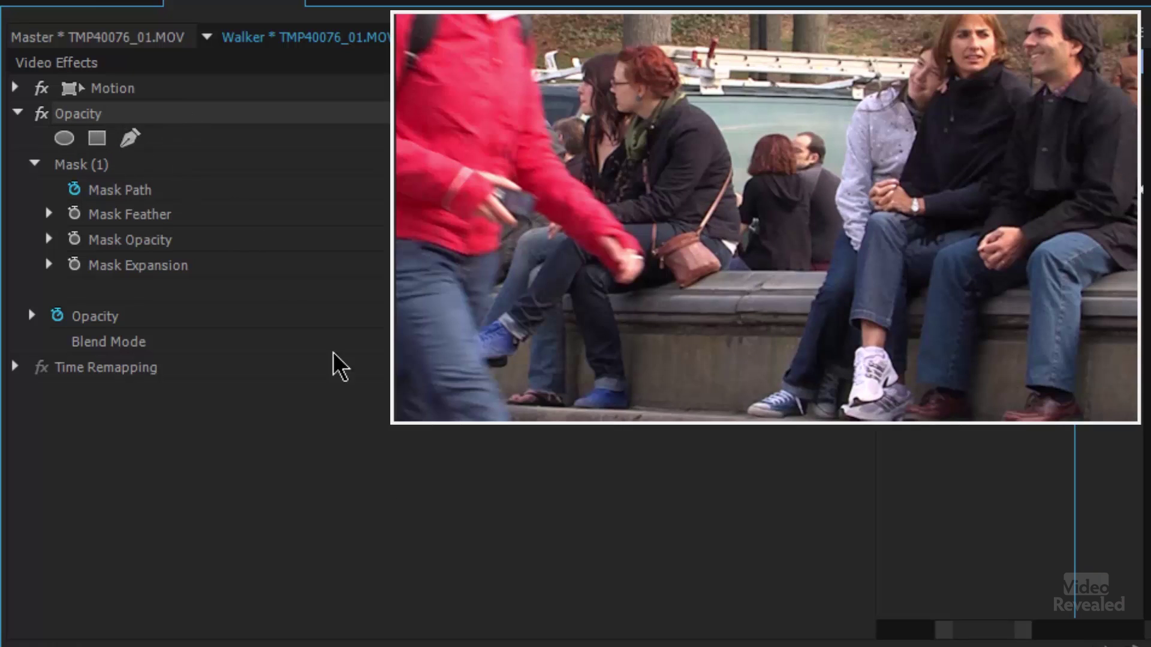
left_click(93, 166)
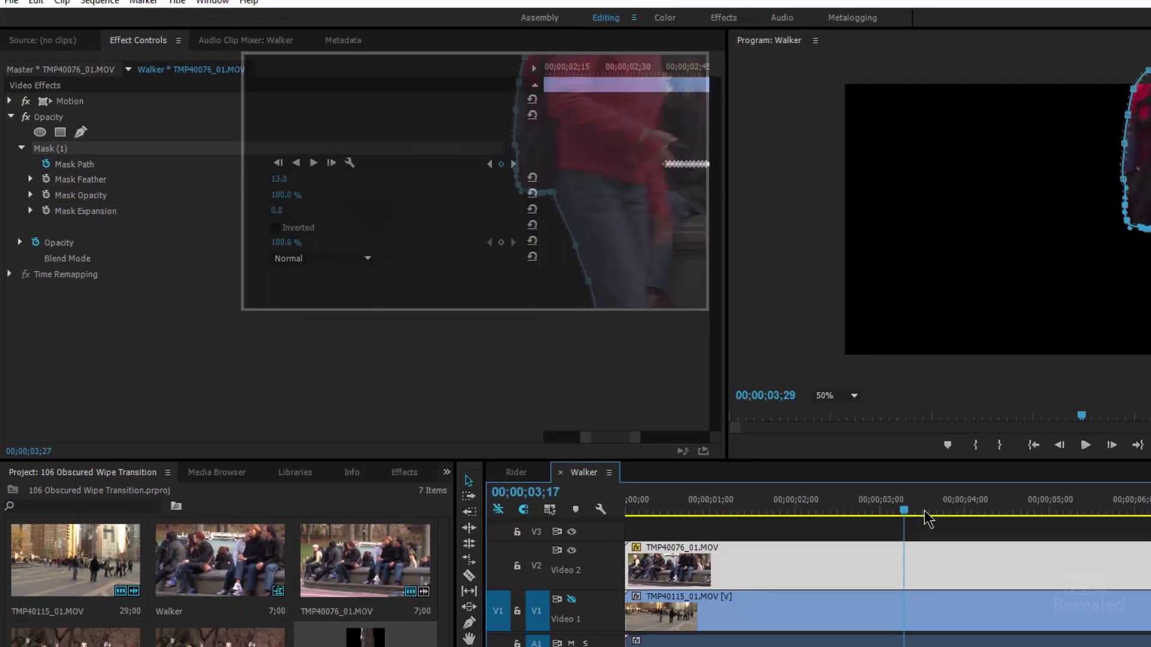
mouse_move(928, 519)
left_mouse_down()
mouse_move(962, 510)
mouse_move(942, 510)
left_mouse_up()
left_click_drag(748, 430, 723, 431)
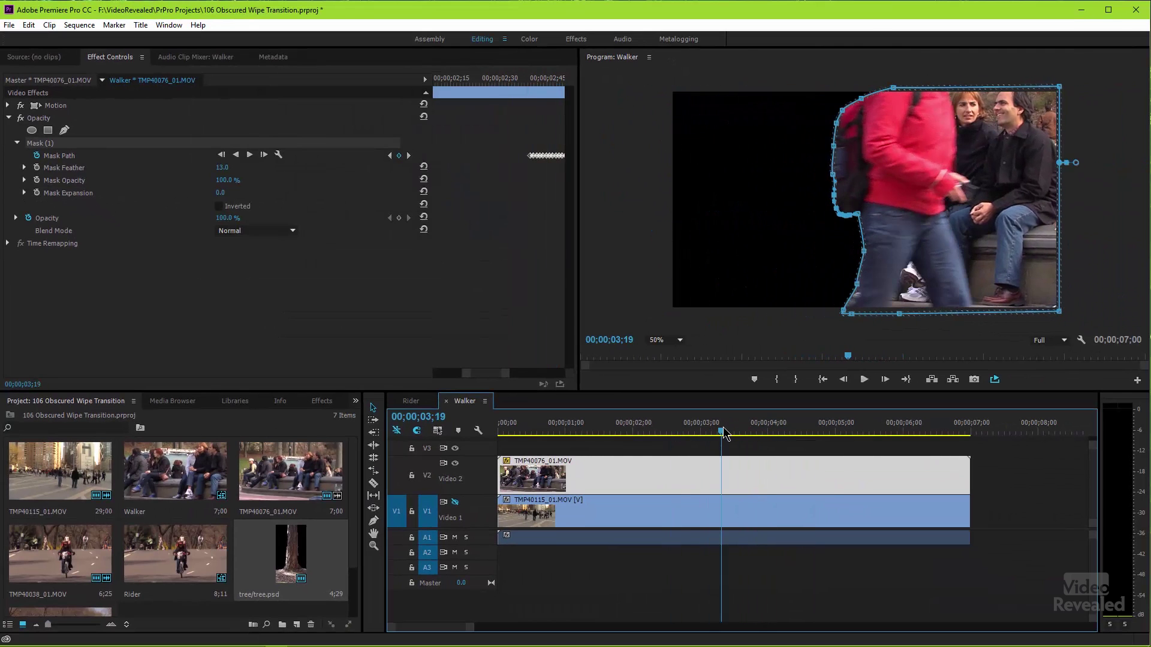
left_click(455, 502)
Deselect the walker clip, return to the sequence start, and play the walker wipe
left_click(502, 432)
left_click(558, 590)
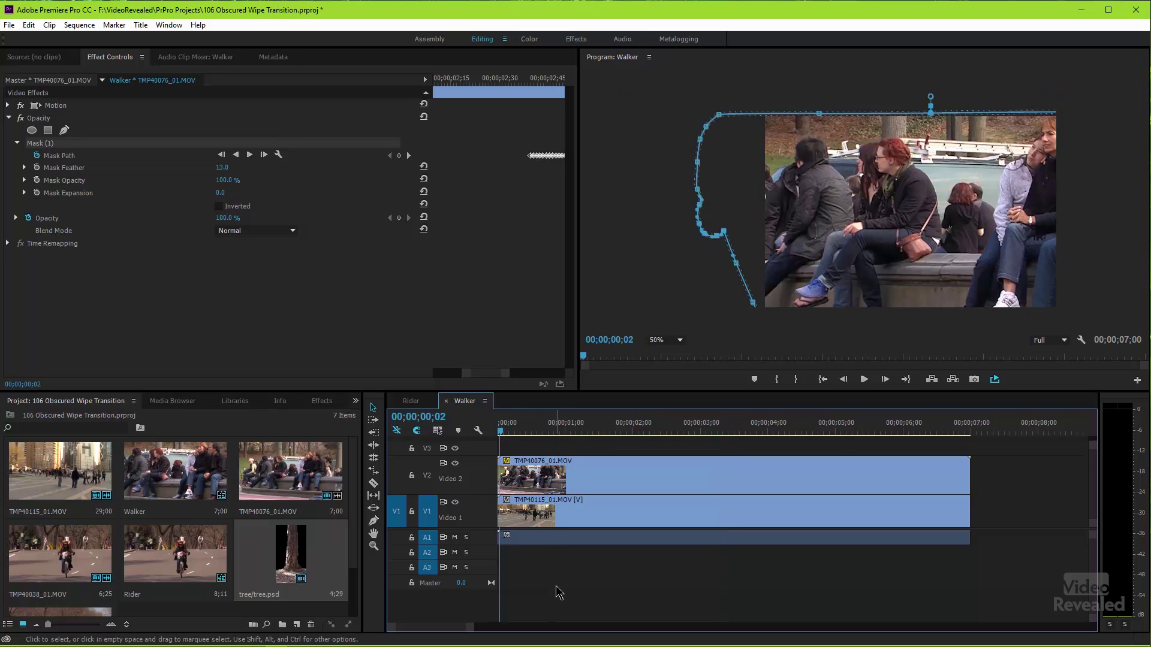
key("Home")
key("space")
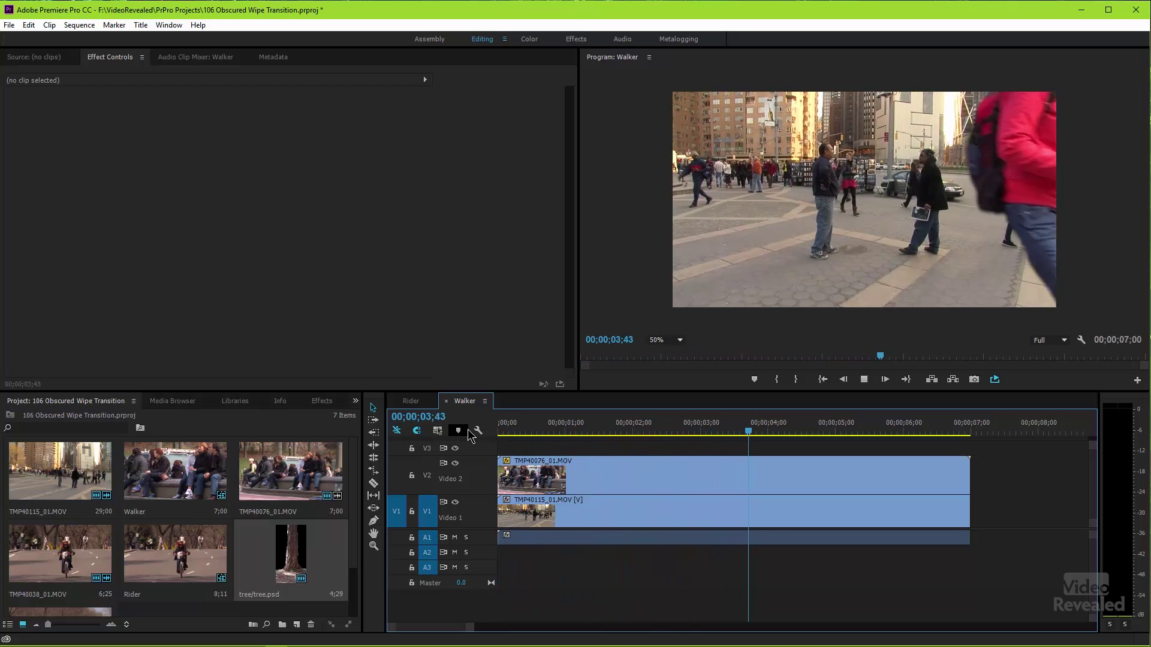
key("space")
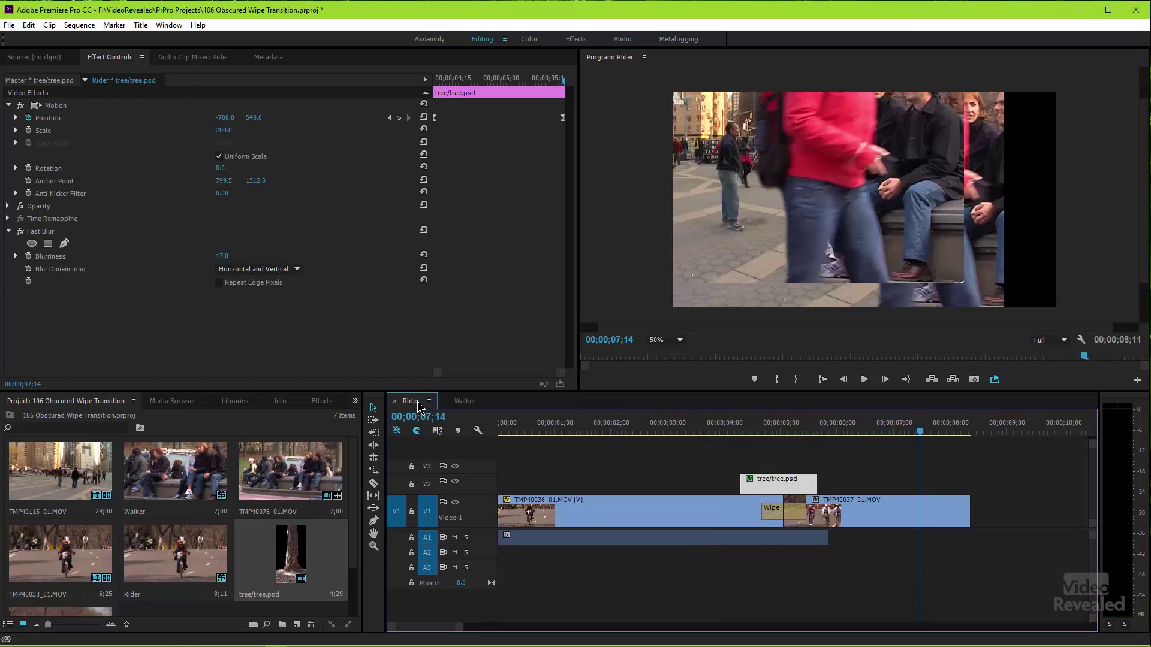
Scrub to 04;29 where the tree covers the frame and toggle its Fast Blur off to compare
left_click_drag(737, 427, 782, 438)
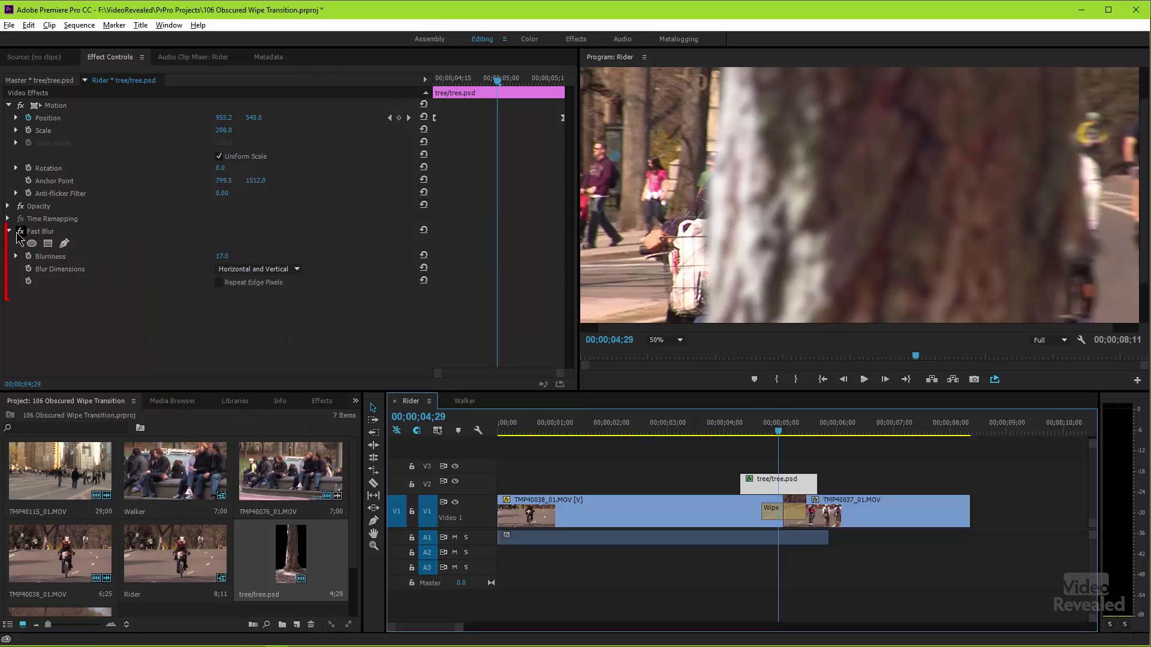
left_click(21, 233)
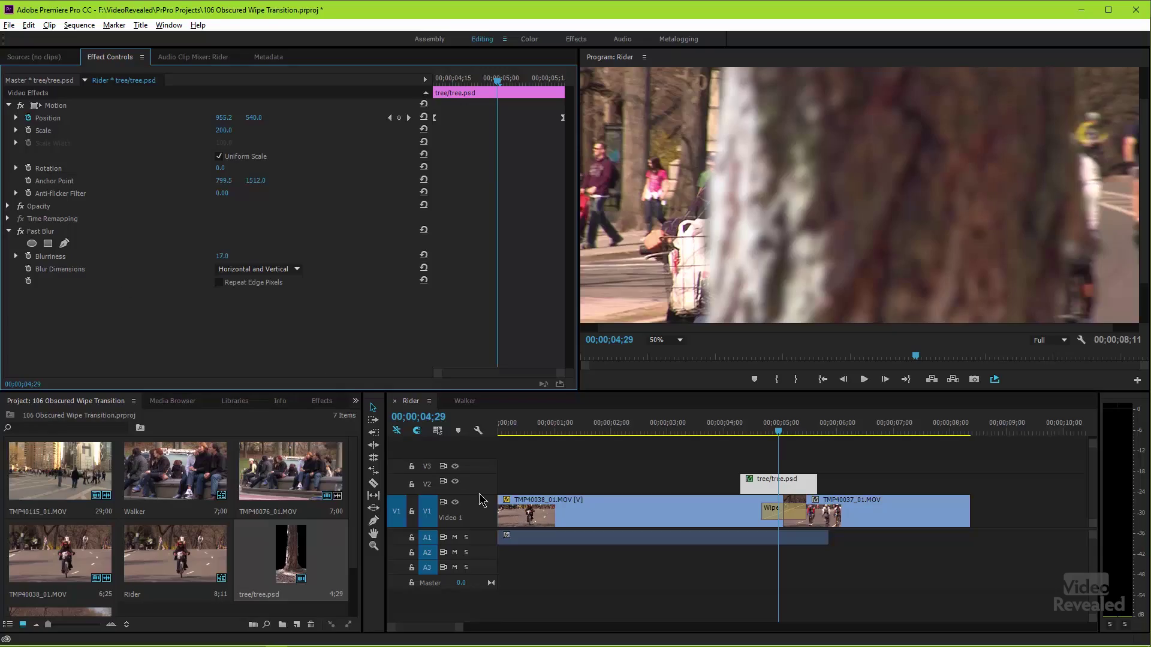
With the tree layer hidden, select and scrub through the 24-frame Wipe, then show V2 again
left_click(455, 482)
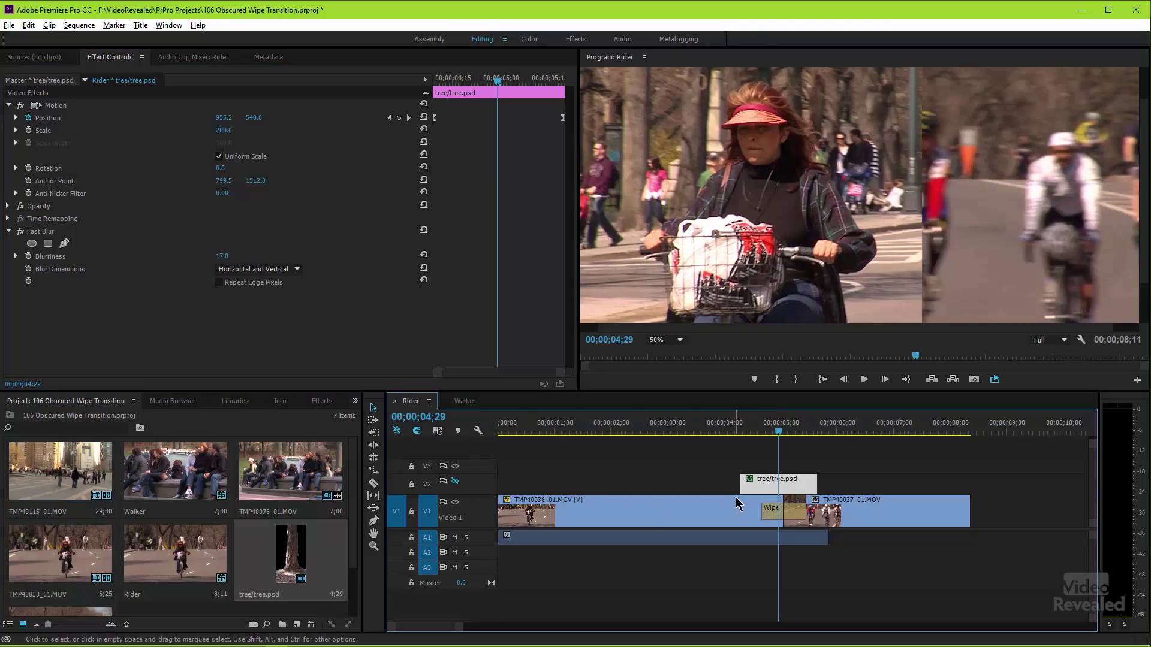
left_click(789, 512)
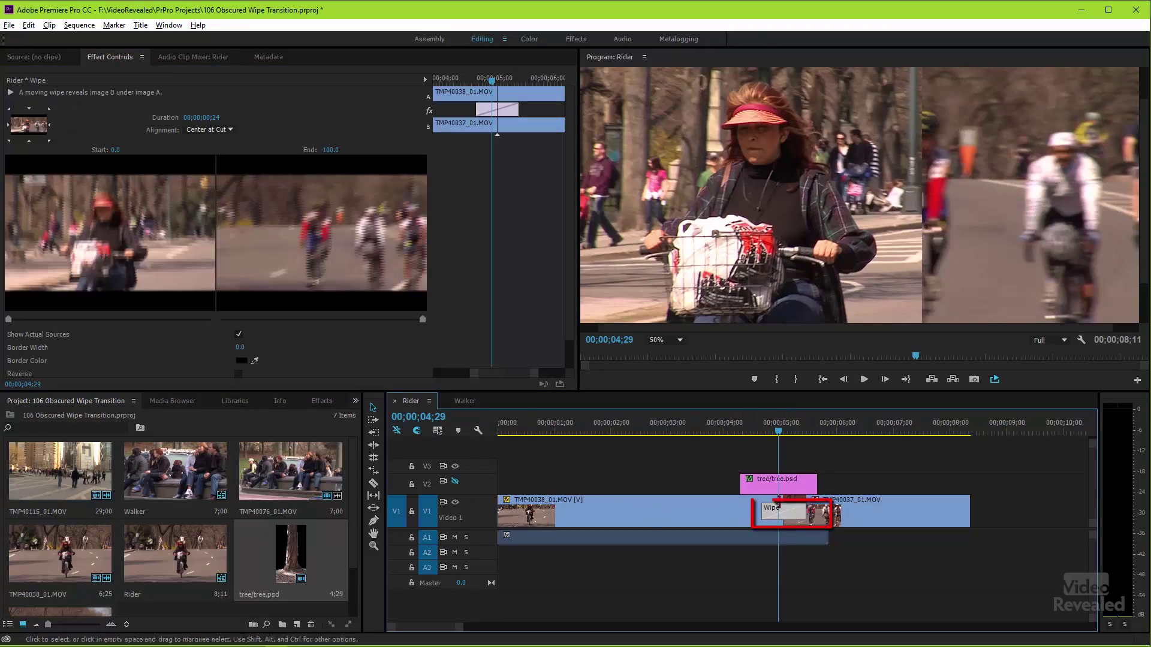
mouse_move(778, 436)
left_mouse_down()
mouse_move(780, 448)
mouse_move(798, 447)
mouse_move(760, 434)
left_mouse_up()
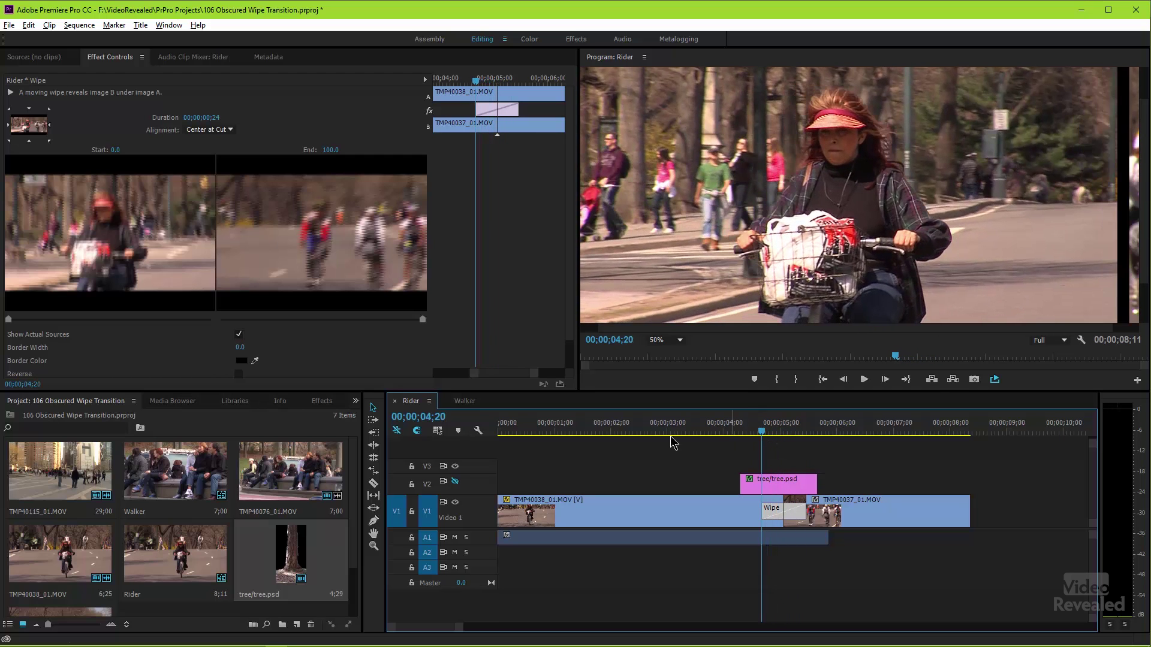
left_click(455, 482)
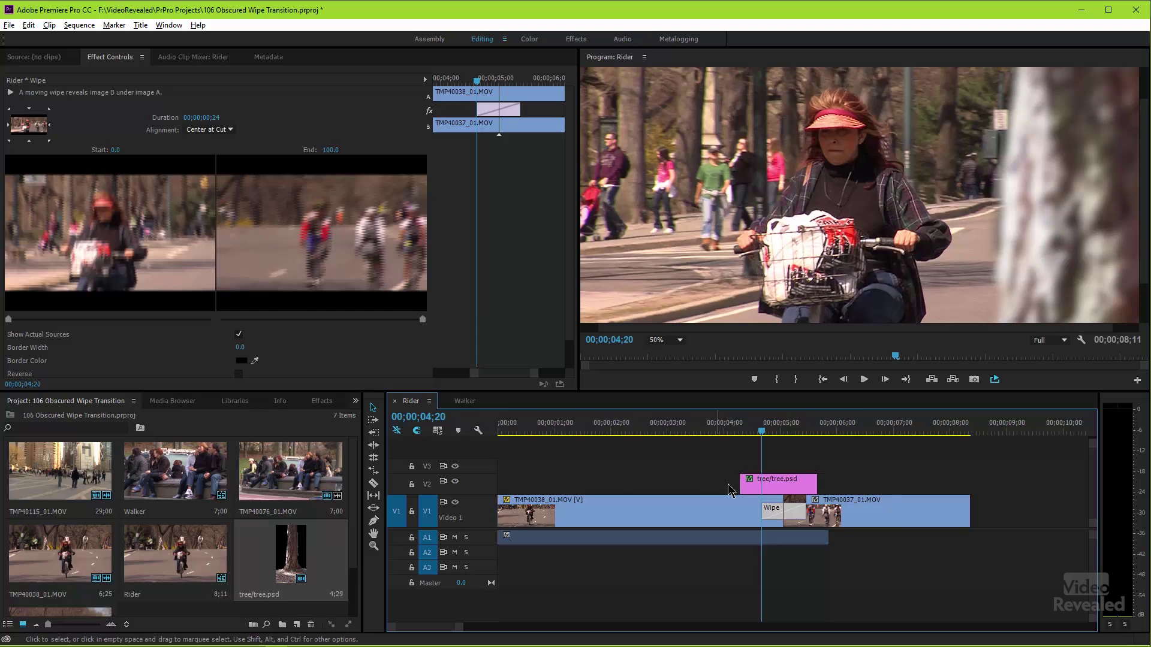
Select tree.psd to show its Position and Fast Blur, and step back to 04;19
left_click(781, 483)
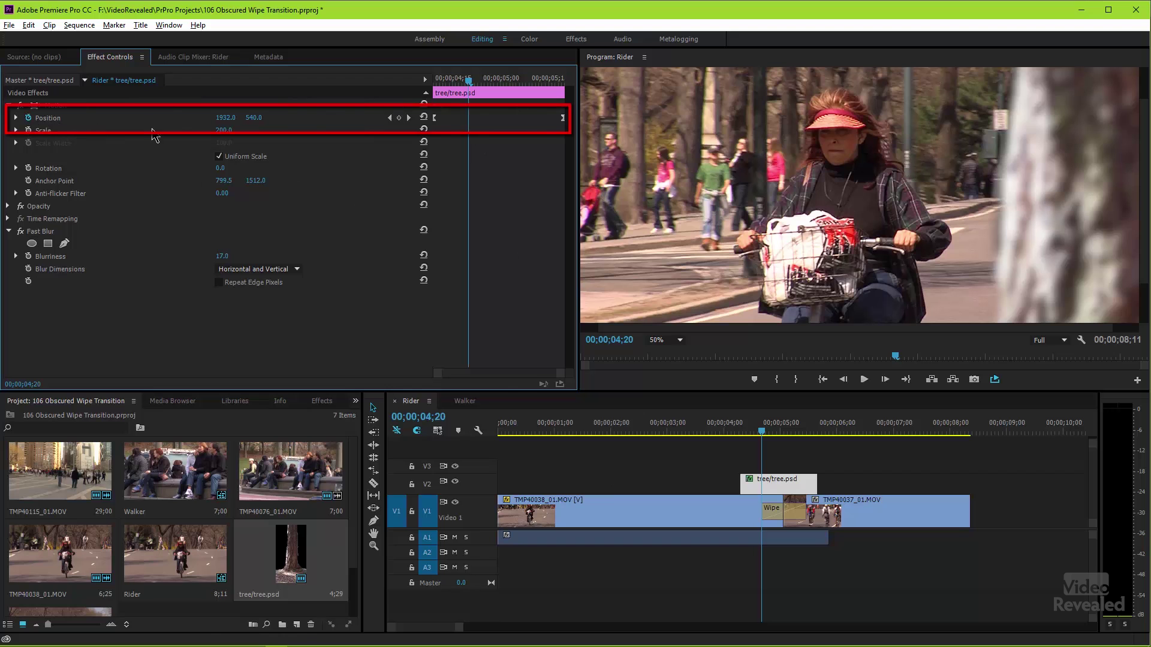
left_click(757, 430)
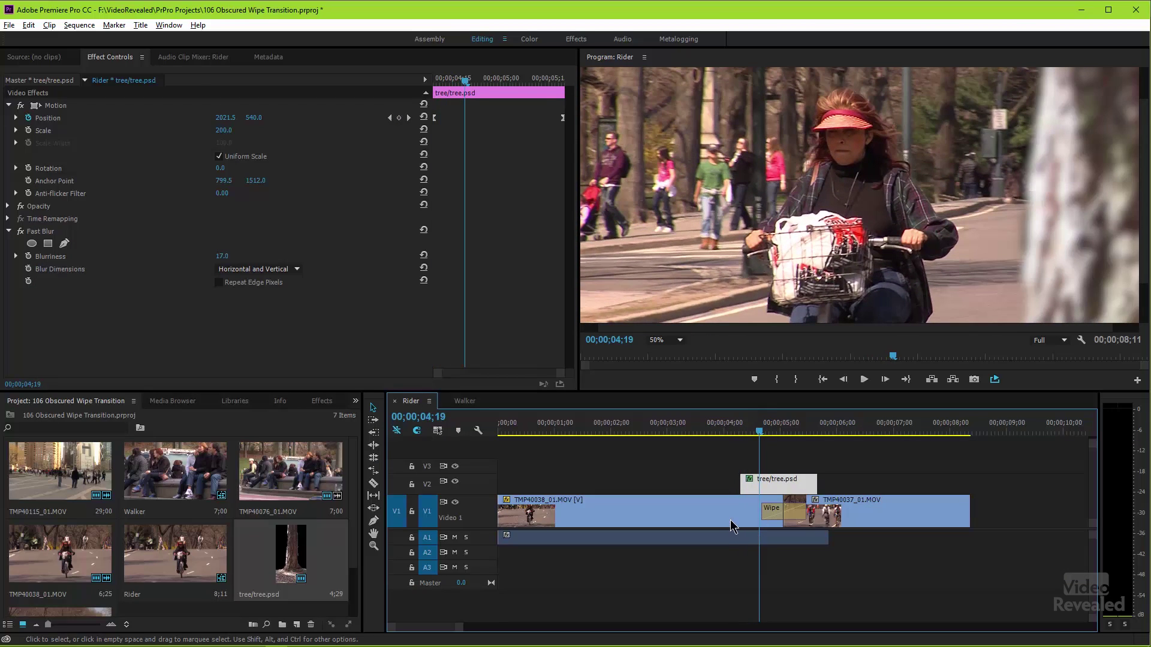
Step back near the wipe and try a new Position Y on TMP40038_01.MOV, then revert to 540
left_click_drag(544, 84, 549, 83)
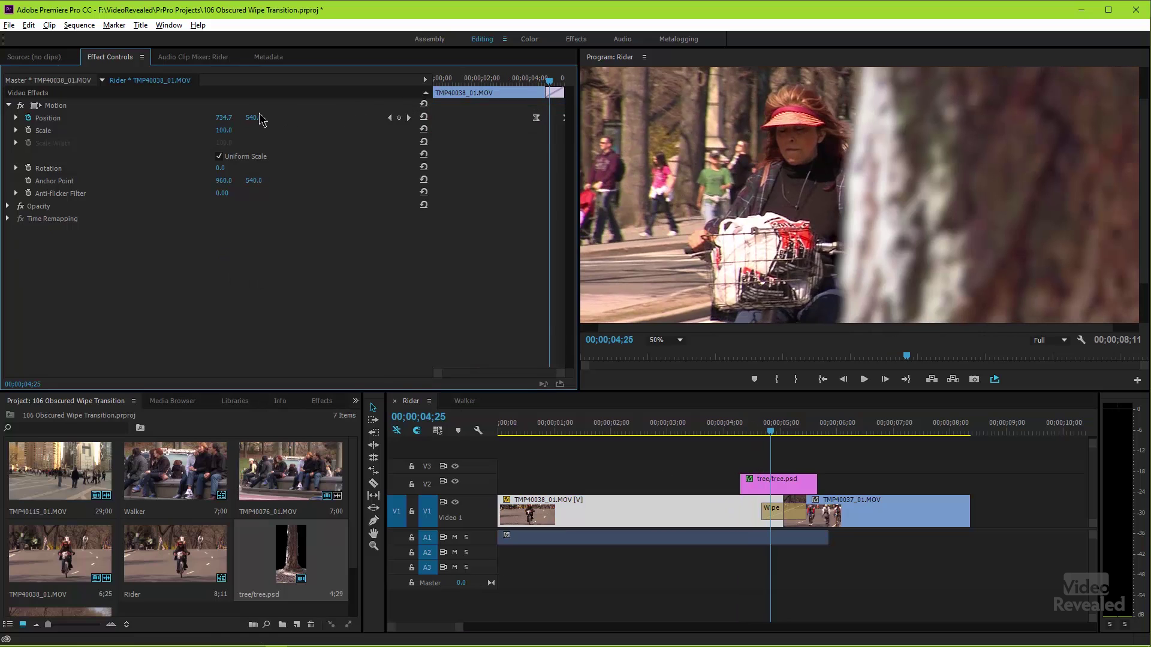
left_click_drag(260, 118, 220, 120)
key("ctrl+z")
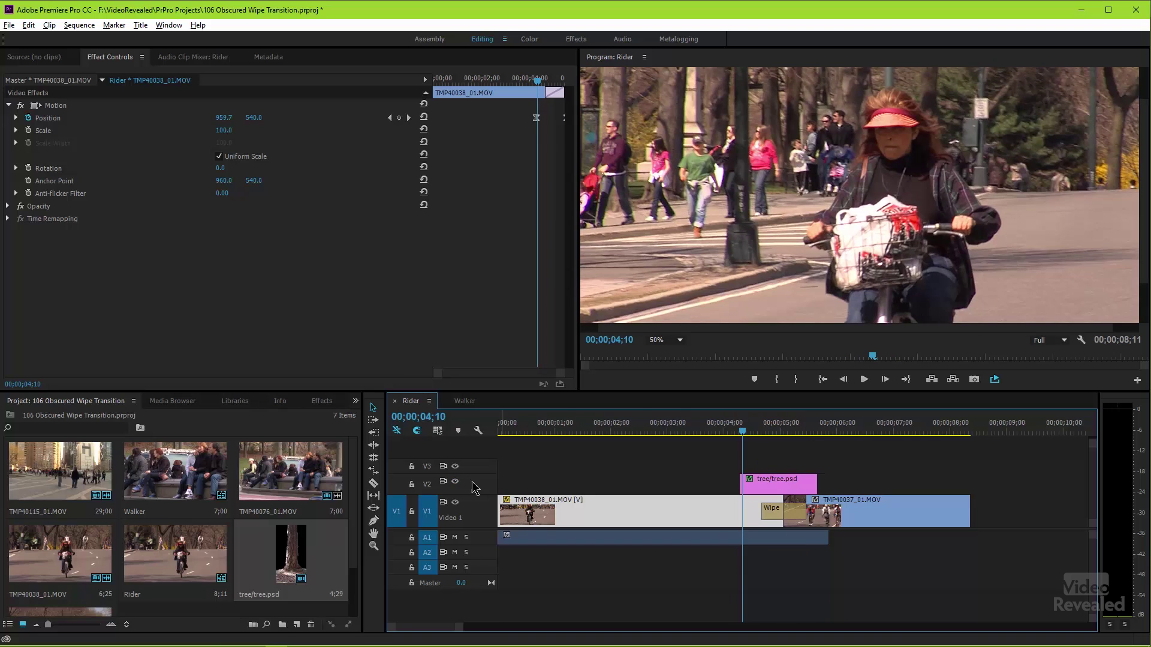
Scrub past the tree Wipe to 00;00;06;08, revealing the three cyclists of TMP40037_01.MOV
left_click_drag(713, 432, 855, 432)
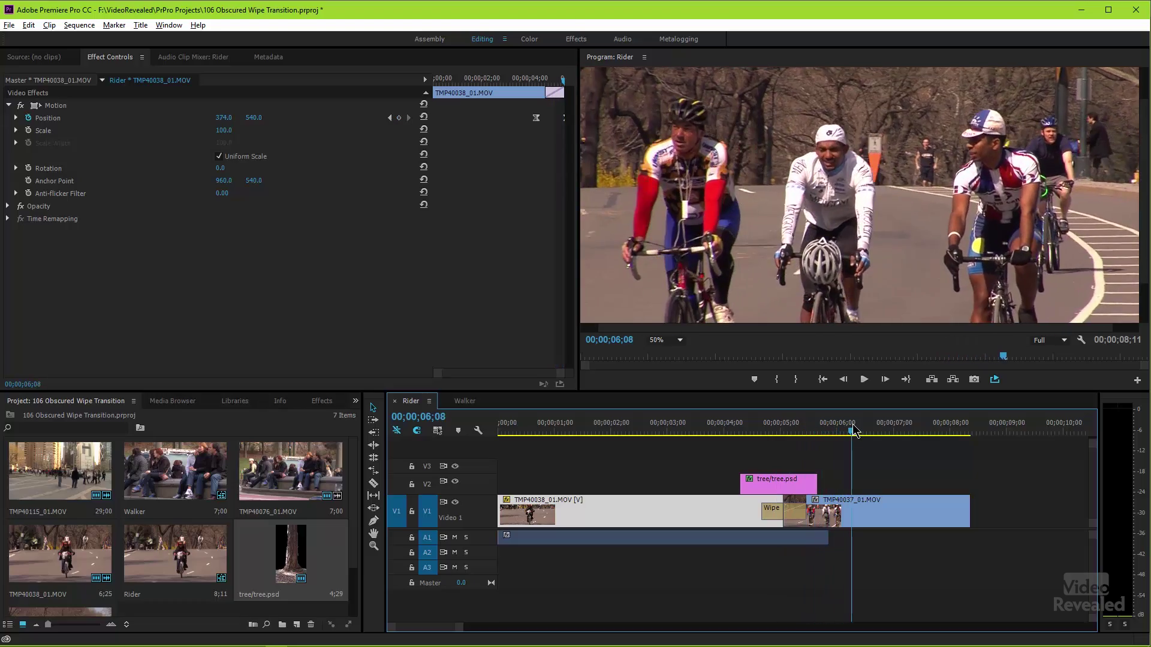